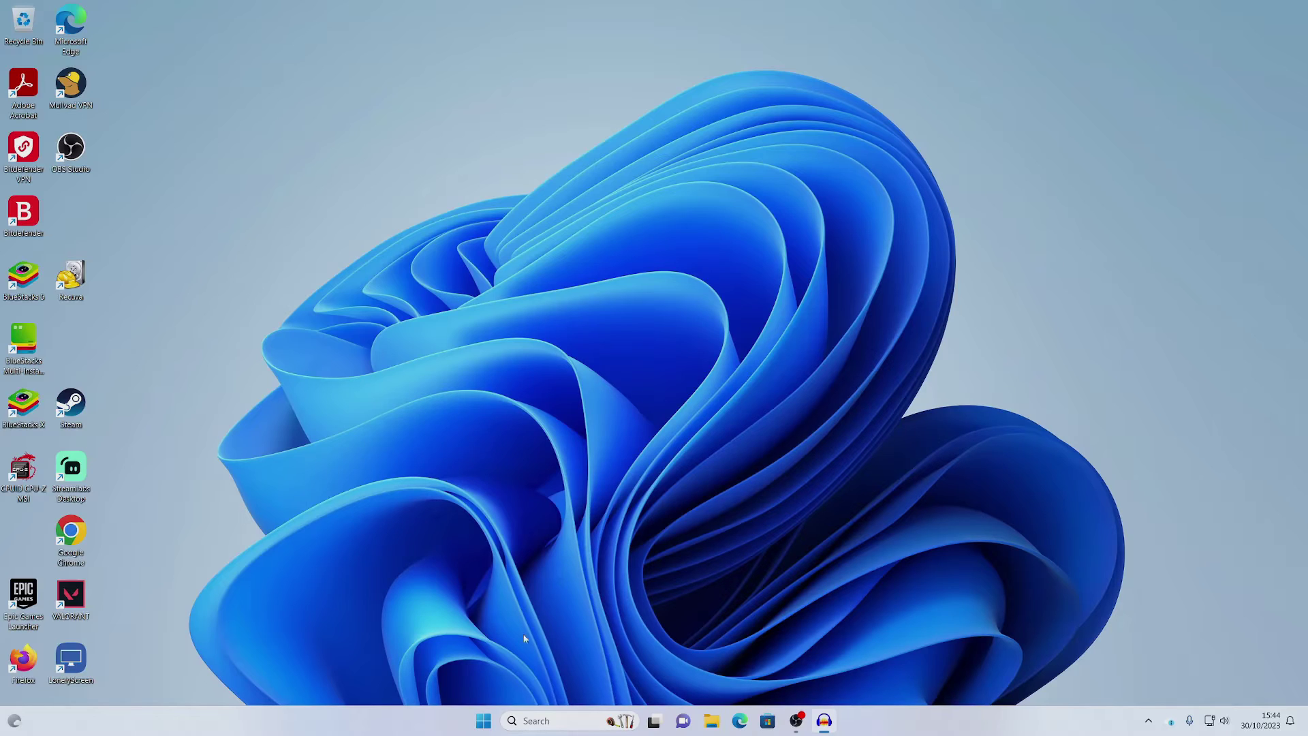
Step: Bring up the Start menu from the taskbar
{"action": "left_click", "coordinate": [487, 721]}
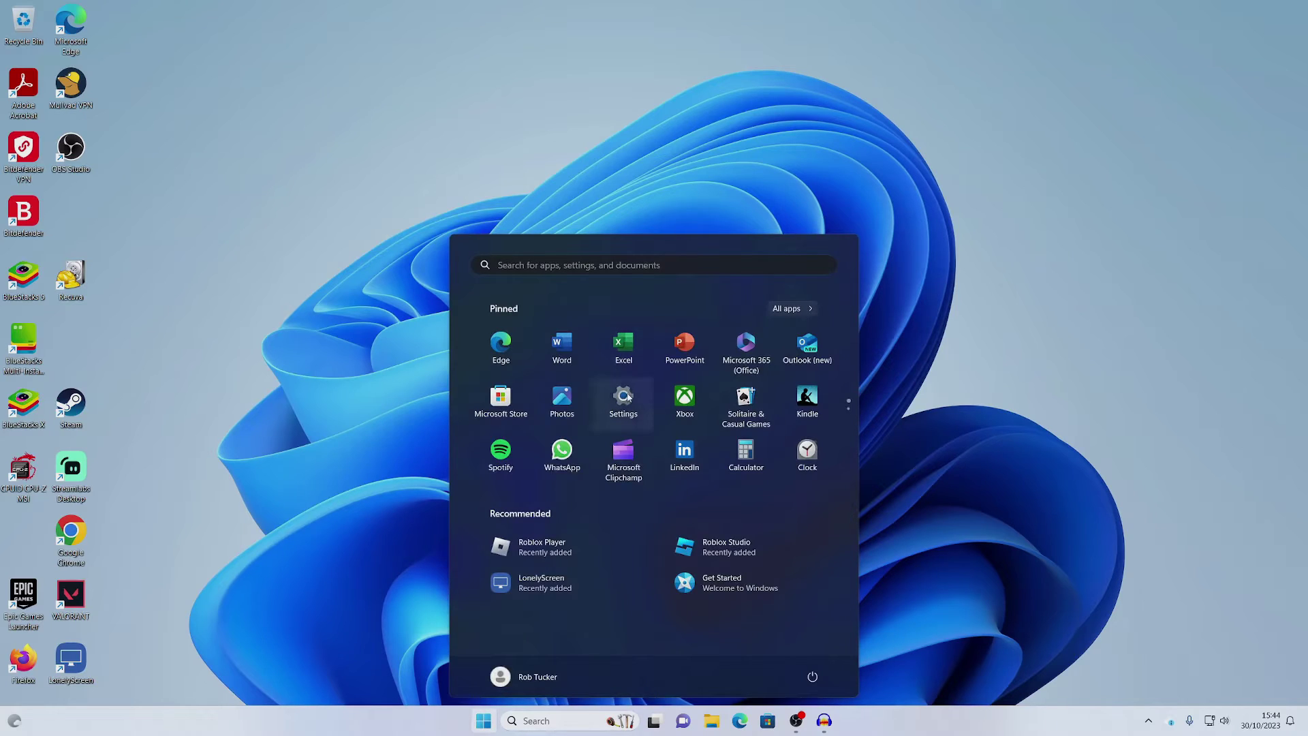
Step: Launch Settings and go to Accounts › Your info for the Microsoft account
{"action": "left_click", "coordinate": [623, 399]}
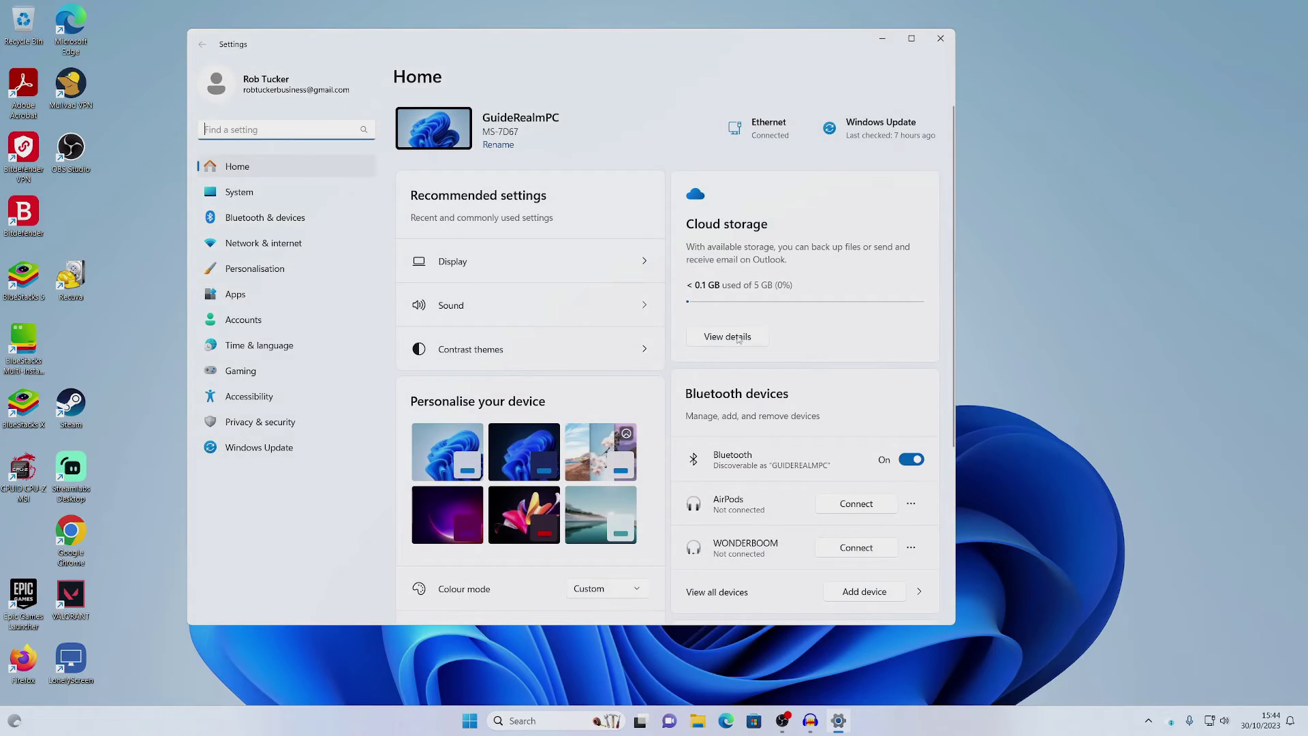
{"action": "left_click", "coordinate": [311, 323]}
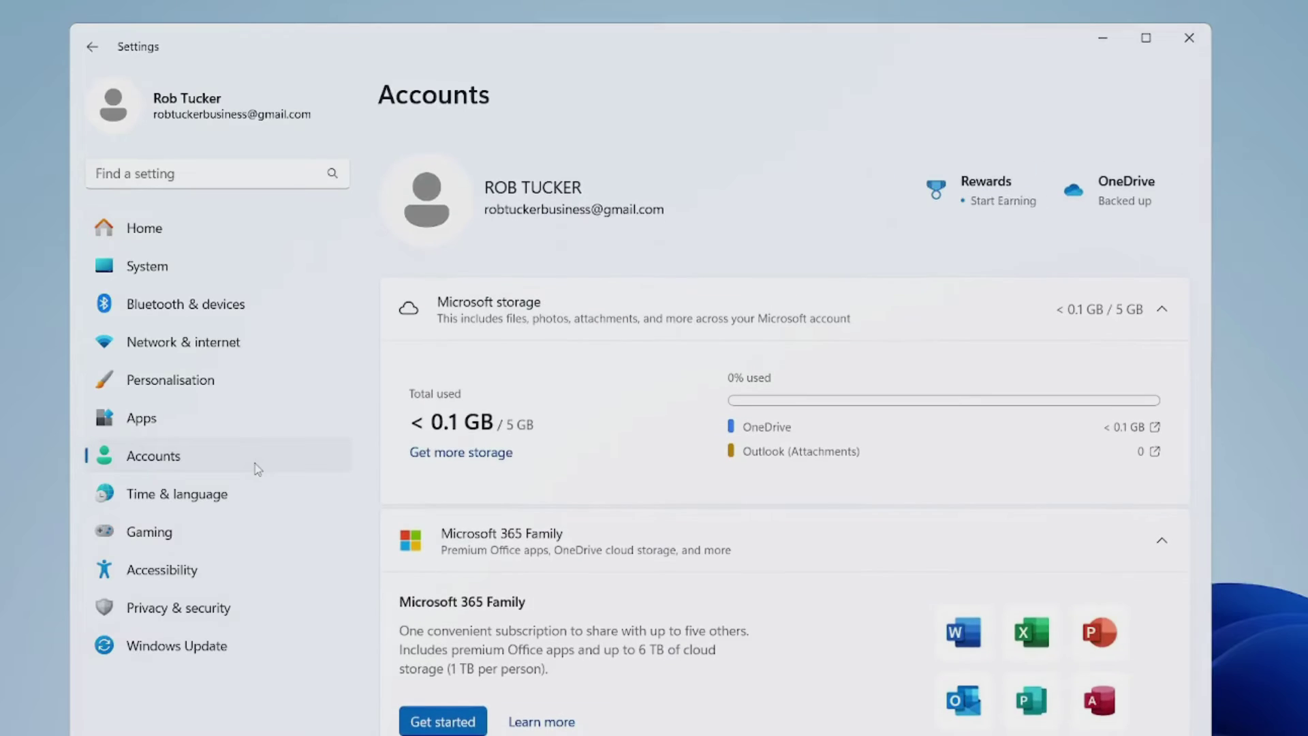
{"action": "scroll", "coordinate": [427, 460], "scroll_direction": "down", "scroll_amount": 3}
{"action": "scroll", "coordinate": [427, 459], "scroll_direction": "down", "scroll_amount": 3}
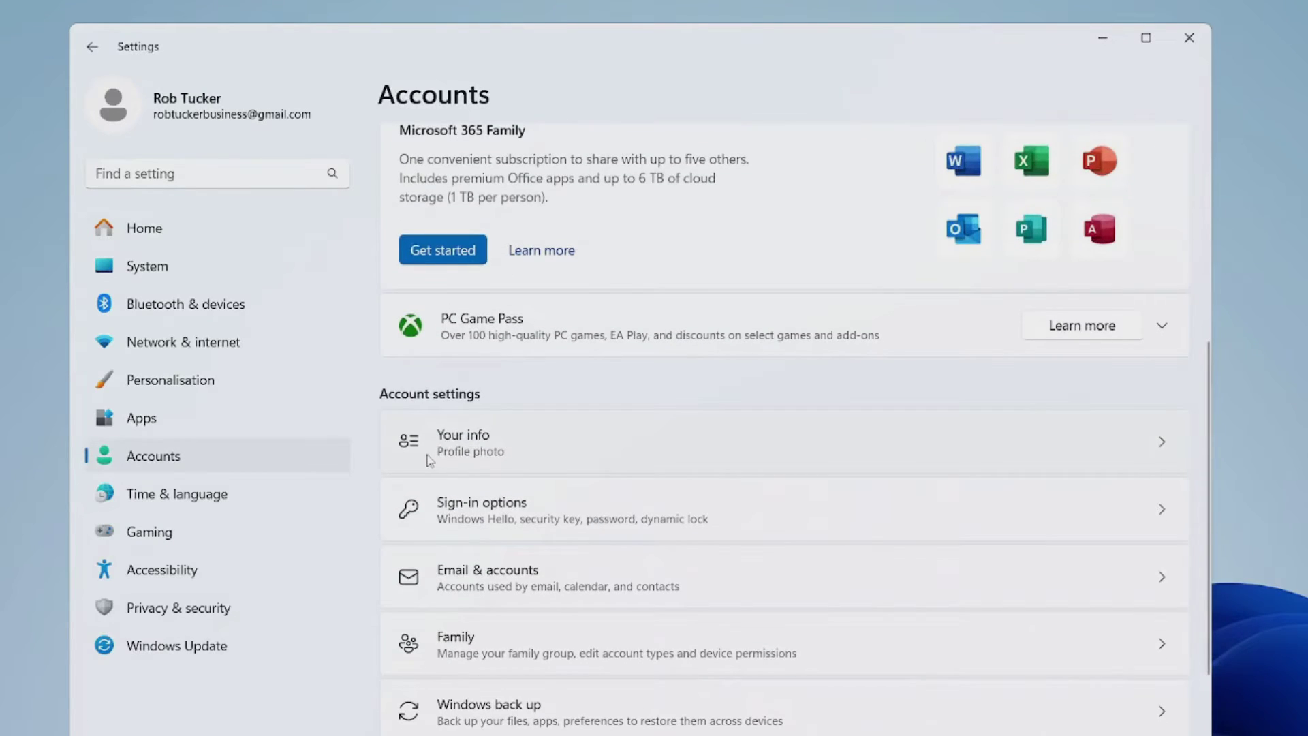
{"action": "scroll", "coordinate": [427, 460], "scroll_direction": "up", "scroll_amount": 1}
{"action": "left_click", "coordinate": [454, 562]}
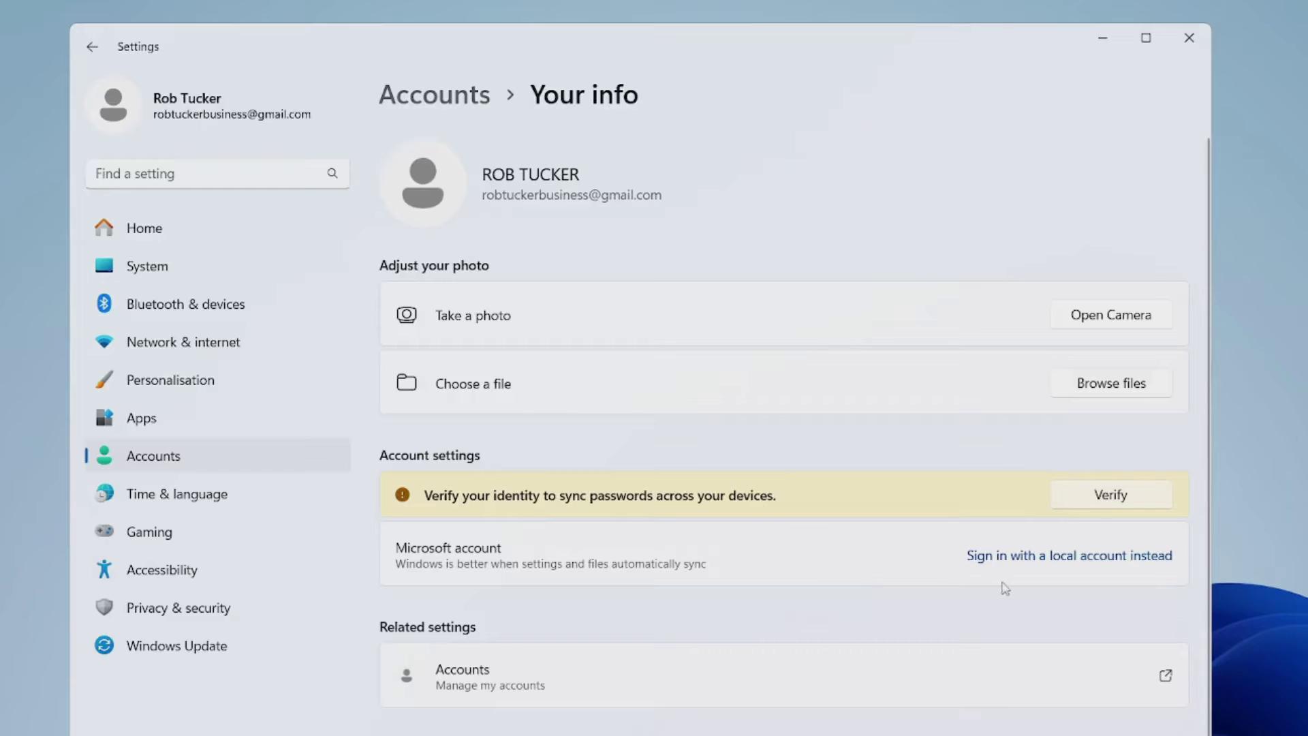
Step: Choose 'Sign in with a local account instead' and continue past the warning
{"action": "left_click", "coordinate": [1042, 561]}
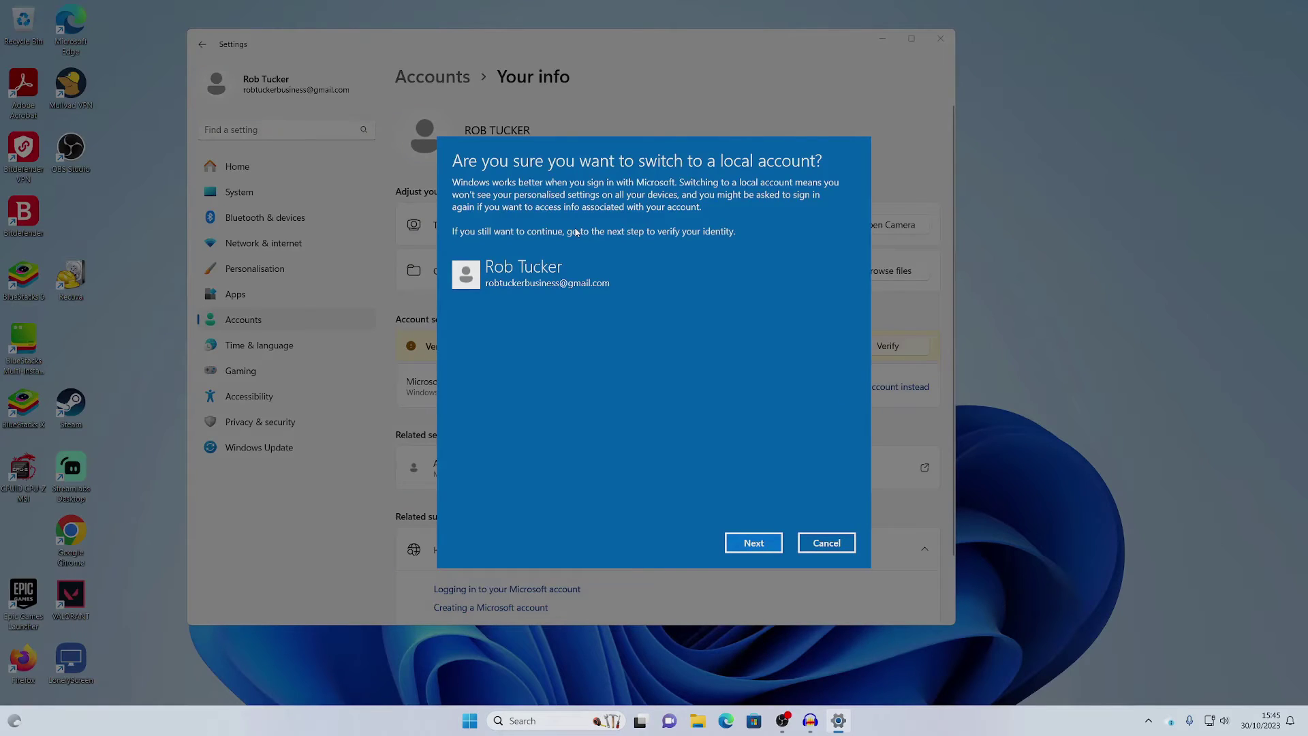
{"action": "left_click", "coordinate": [768, 547]}
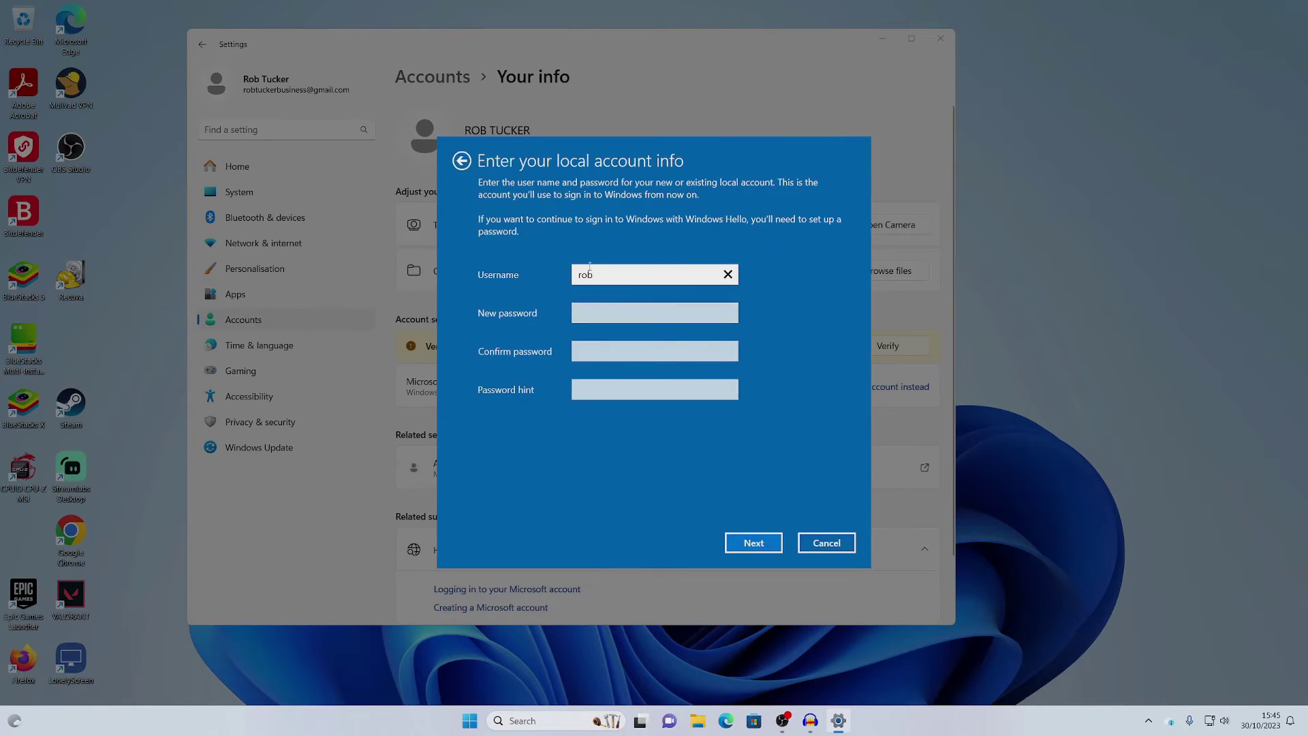
Step: Enter the local account password, confirmation and hint, then submit to sign out
{"action": "left_click", "coordinate": [622, 312]}
{"action": "left_click", "coordinate": [613, 347]}
{"action": "type", "text": "p"}
{"action": "left_click", "coordinate": [610, 385]}
{"action": "type", "text": "Exam"}
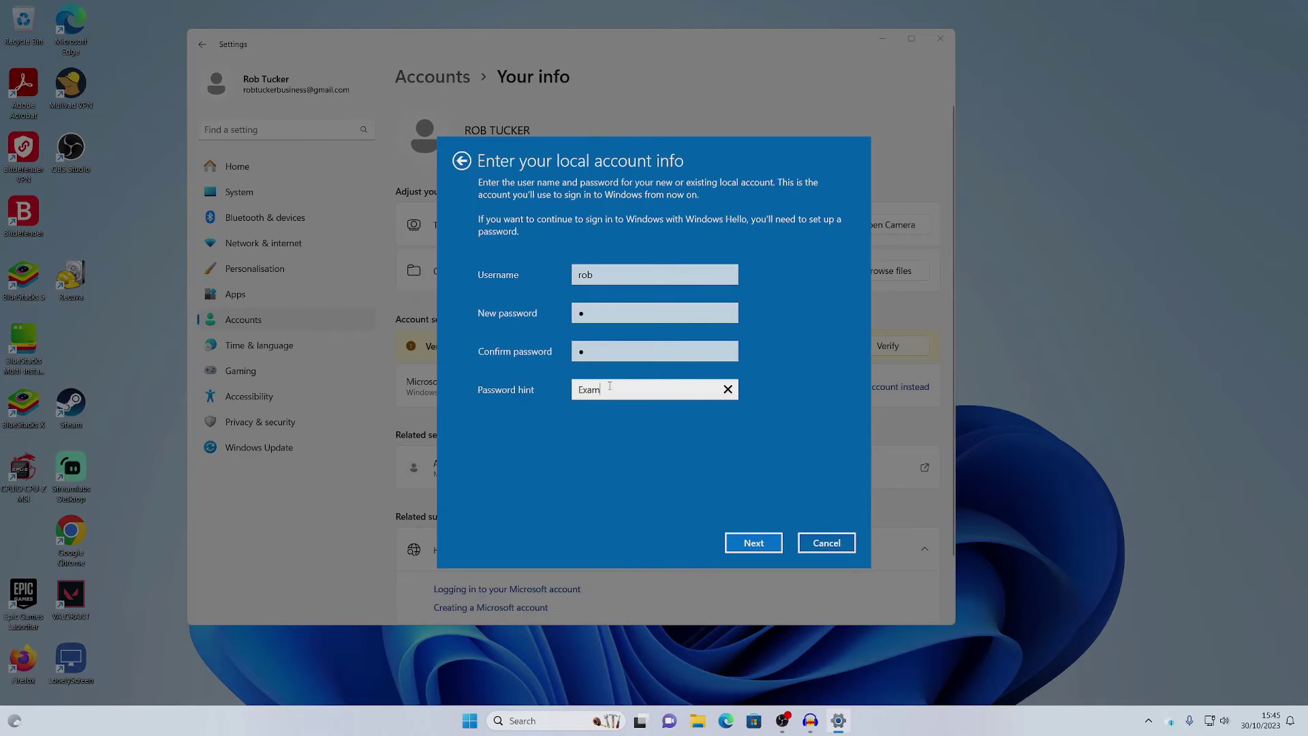
{"action": "left_click", "coordinate": [753, 542]}
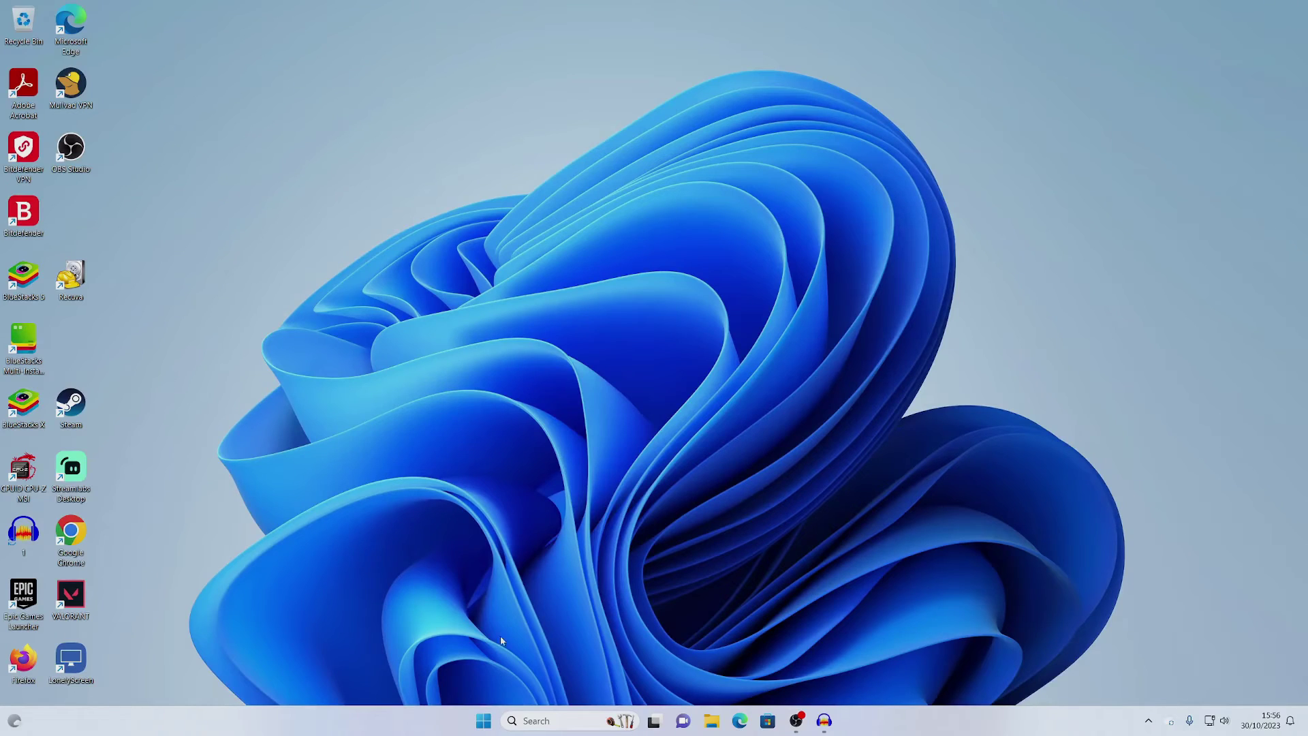
Step: Reopen Settings › Accounts › Your info, now showing rob as a Local Account
{"action": "left_click", "coordinate": [484, 720]}
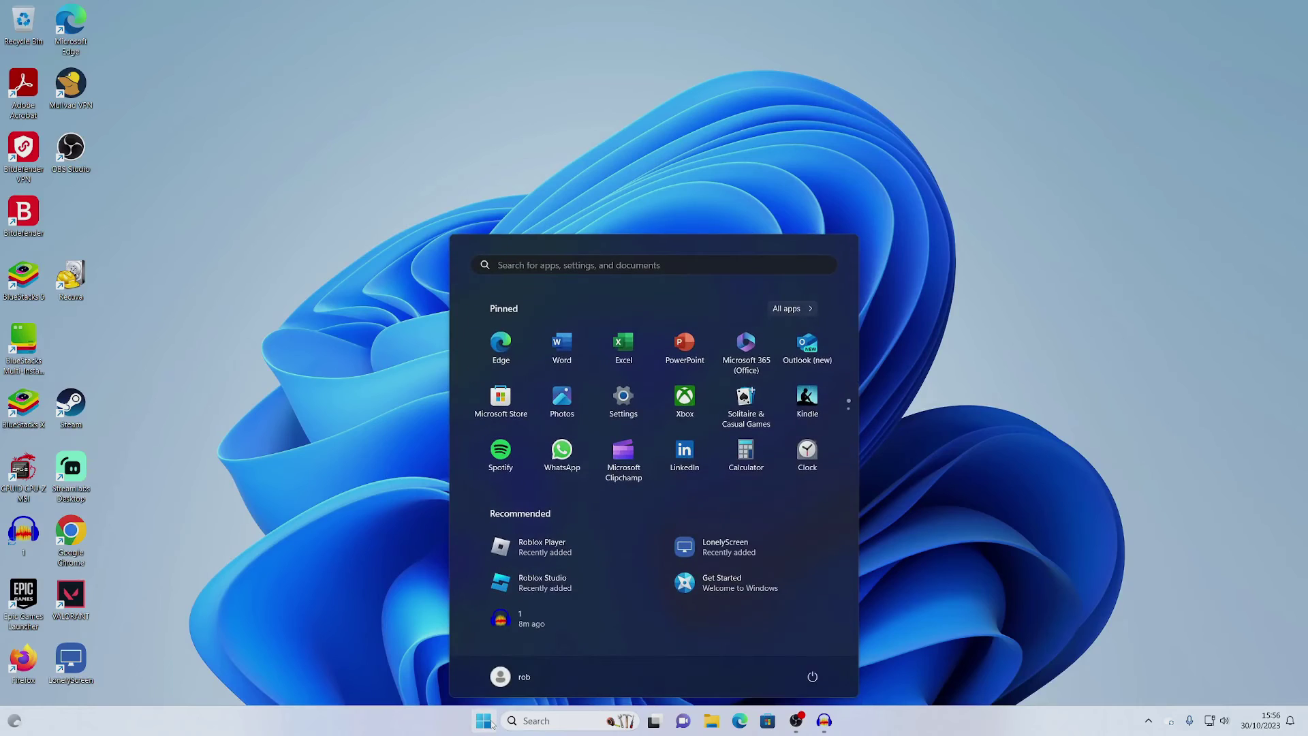
{"action": "left_click", "coordinate": [625, 404]}
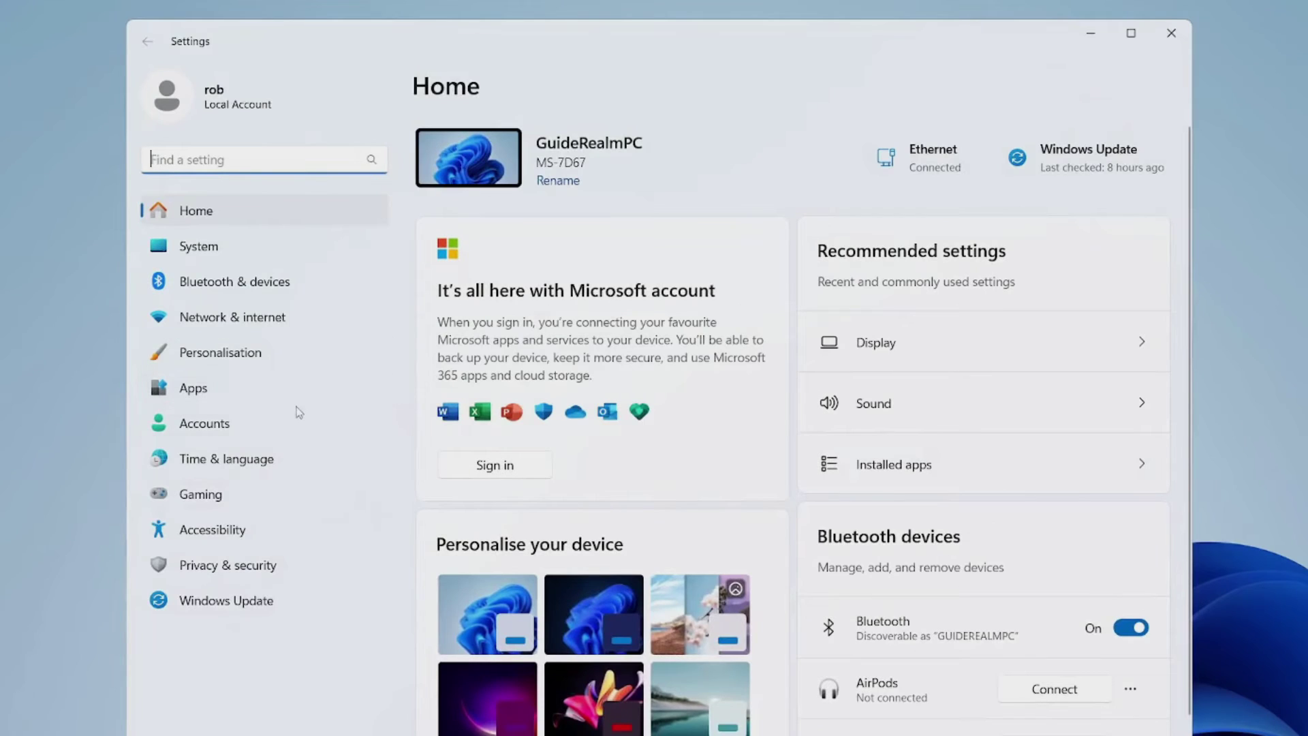
{"action": "left_click", "coordinate": [289, 420]}
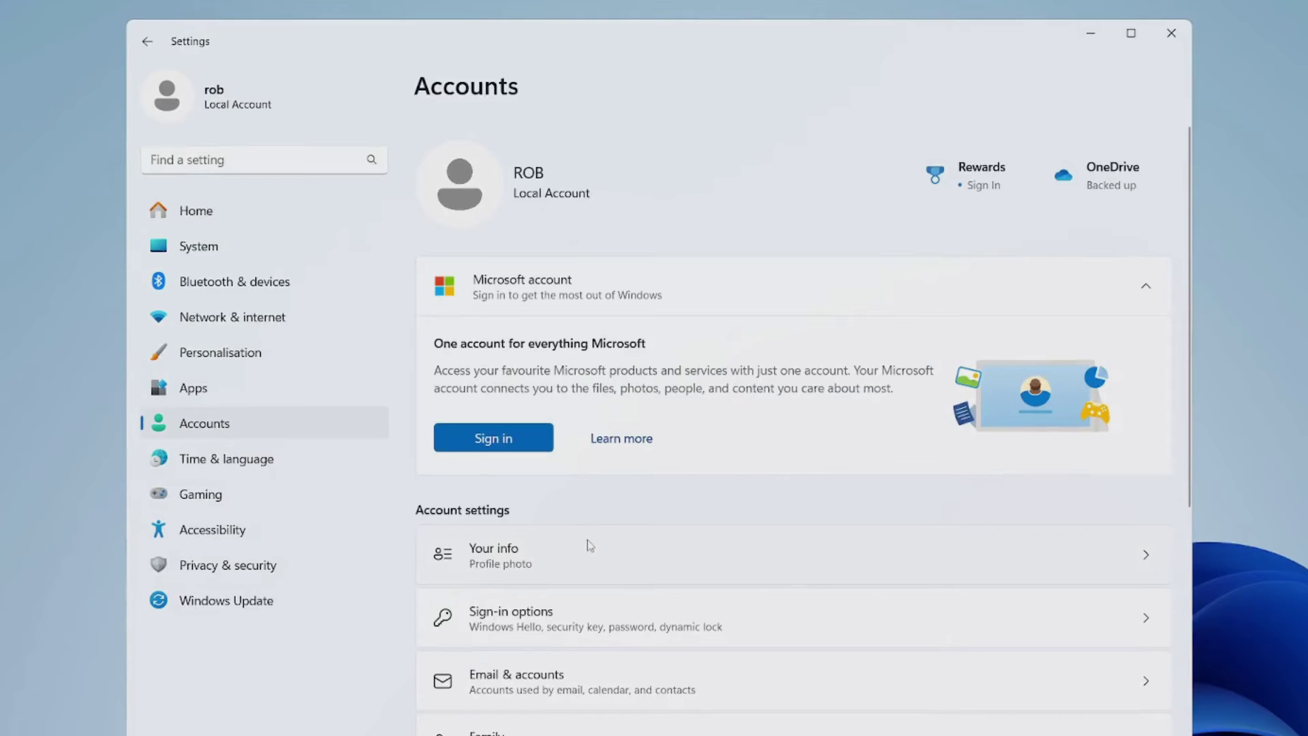
{"action": "left_click", "coordinate": [492, 557]}
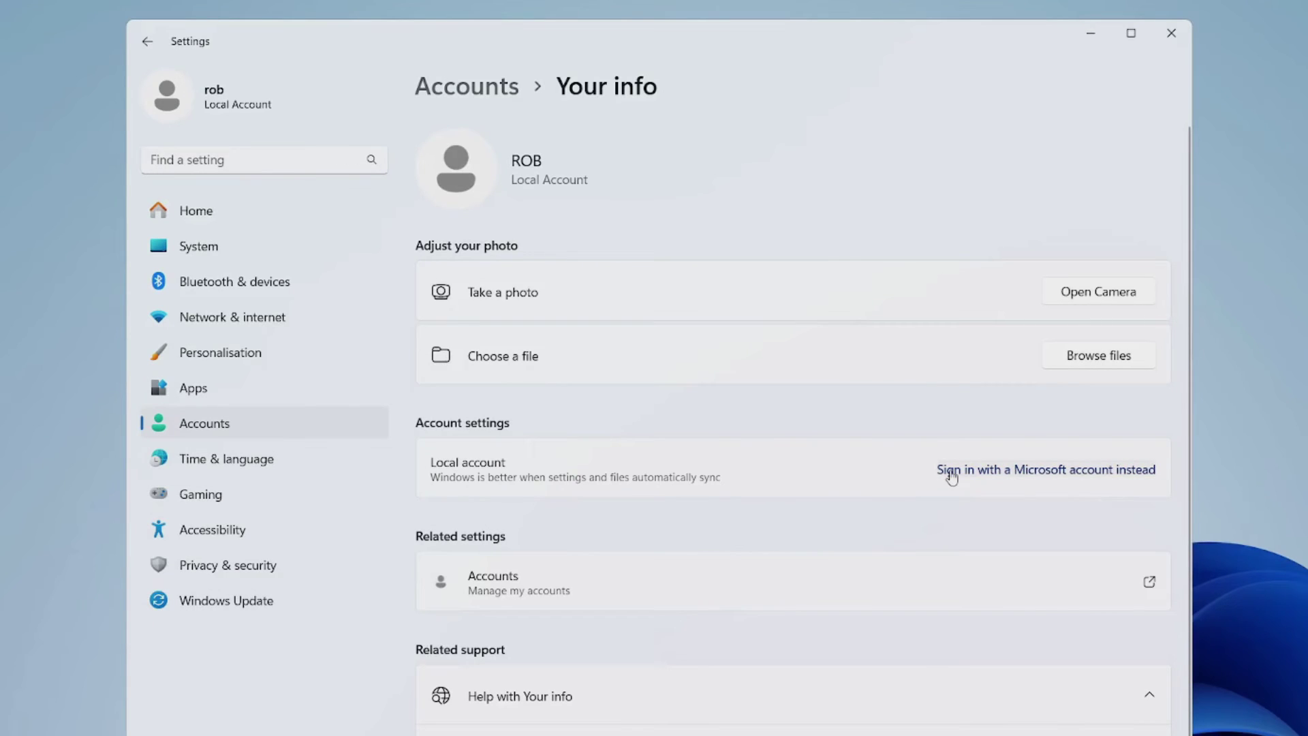
Step: Start 'Sign in with a Microsoft account instead' and complete the Microsoft sign-in
{"action": "left_click", "coordinate": [986, 472]}
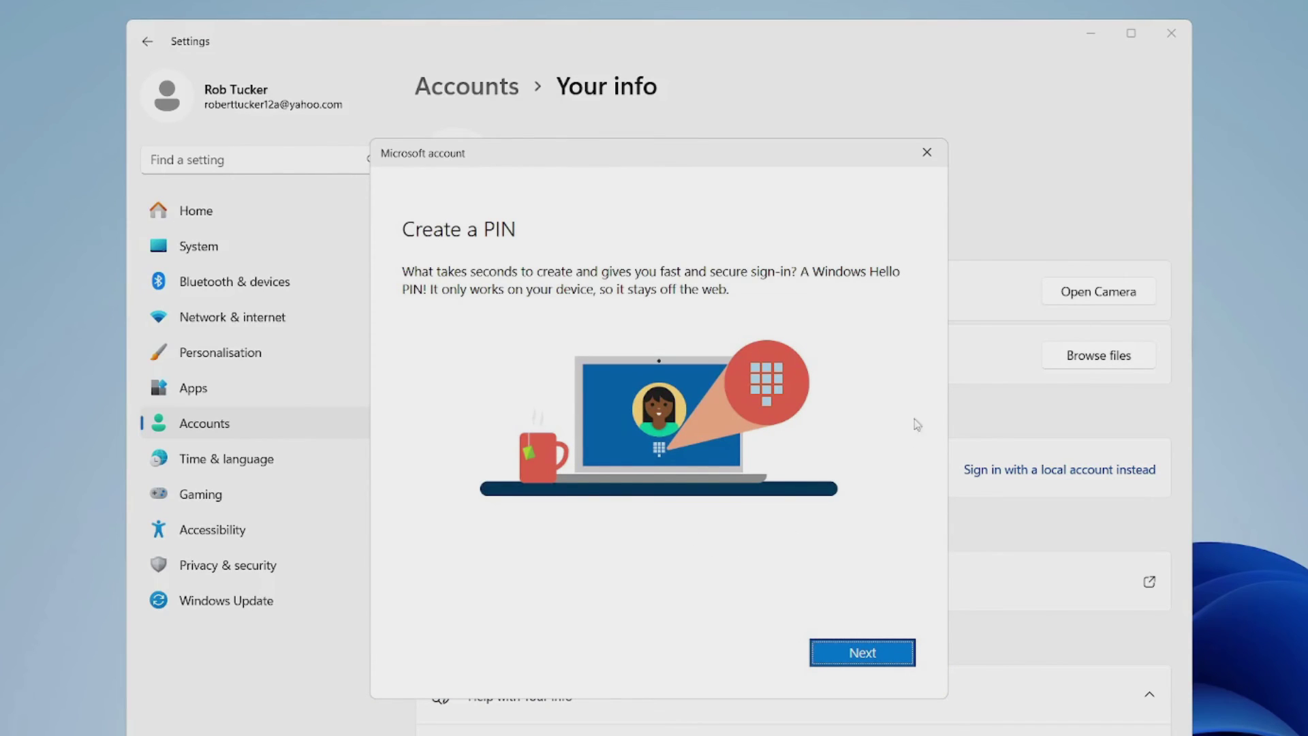
Step: Continue past Create a PIN so the Microsoft account finishes signing in
{"action": "left_click", "coordinate": [858, 655]}
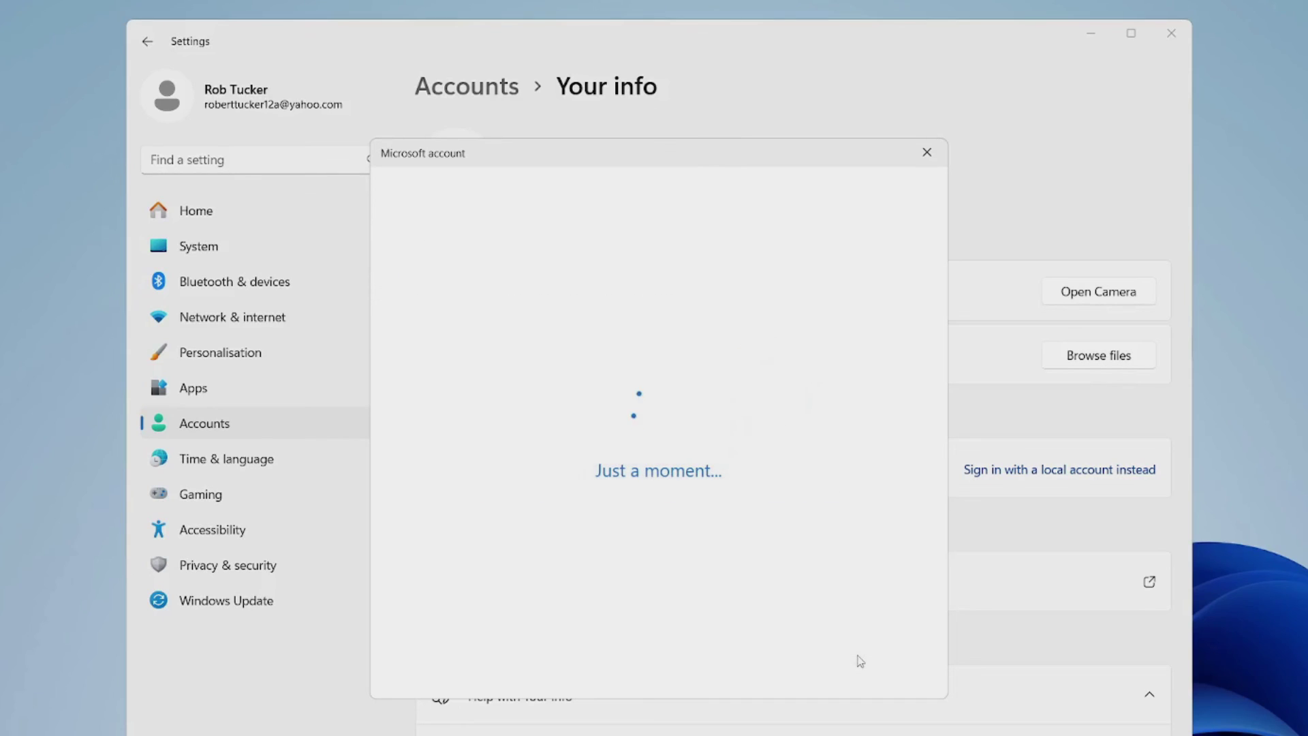
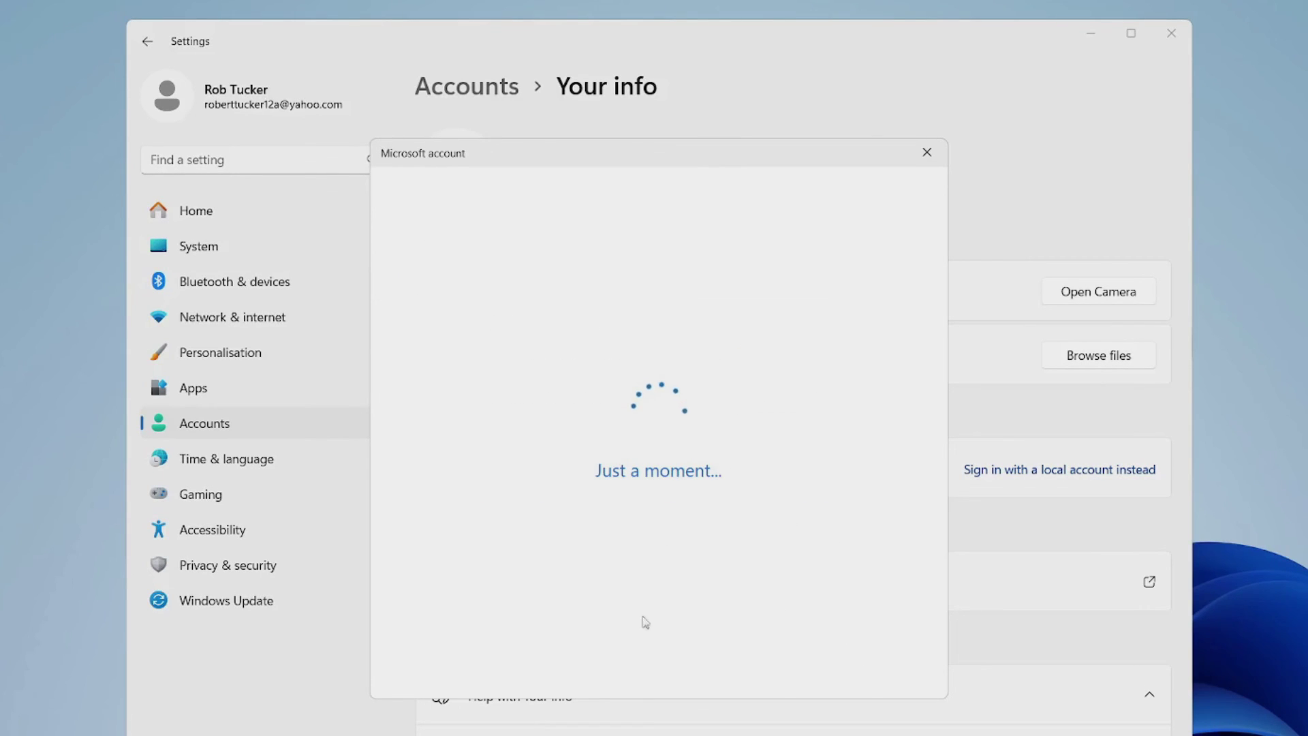